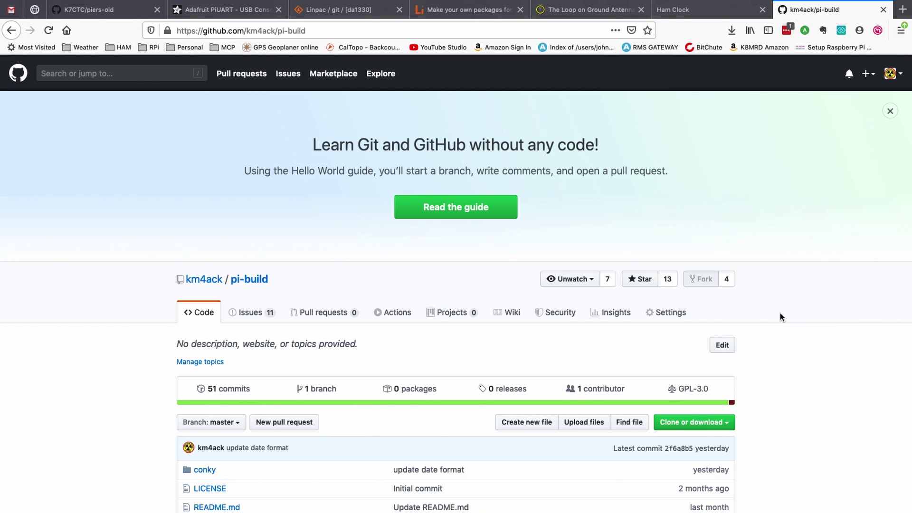
- Scroll to the README's Install section and select the entire git clone command line
scroll(780, 312, "down", 8)
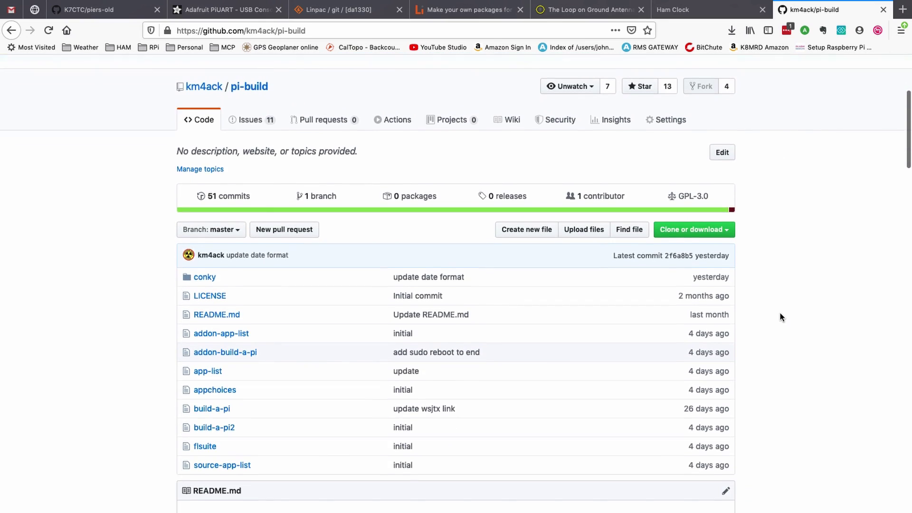
scroll(780, 313, "down", 6)
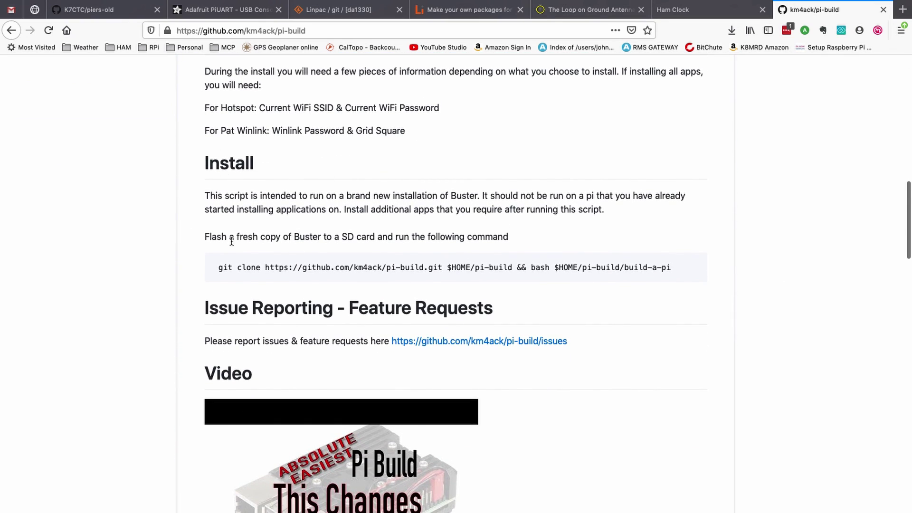
left_click_drag(219, 269, 694, 270)
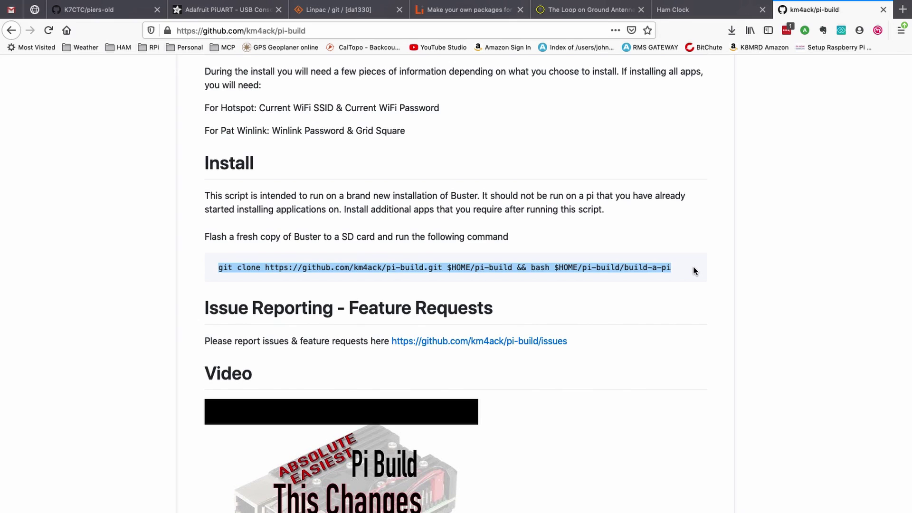
left_click(677, 266)
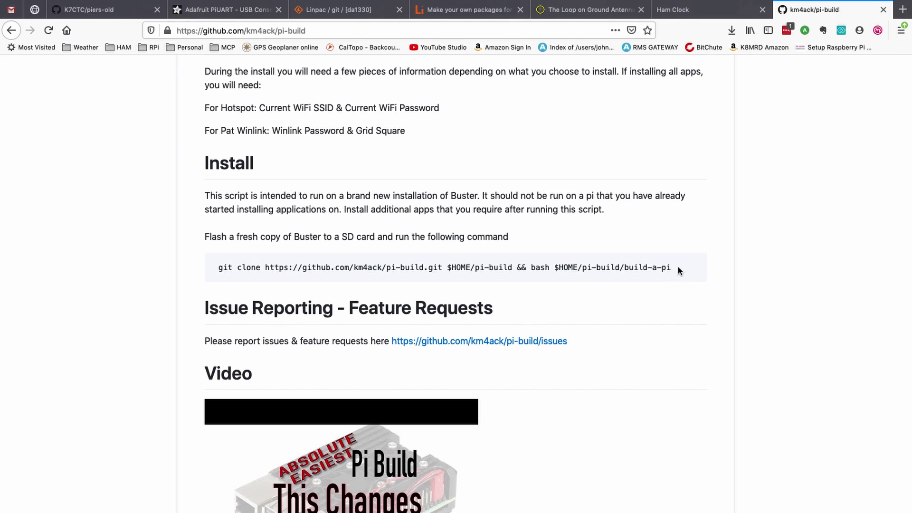
left_click_drag(677, 267, 217, 271)
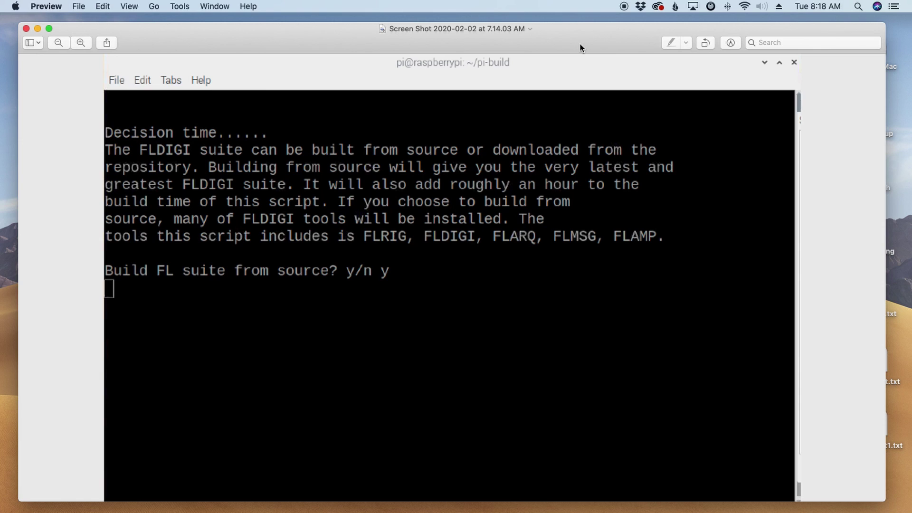
key("super+w")
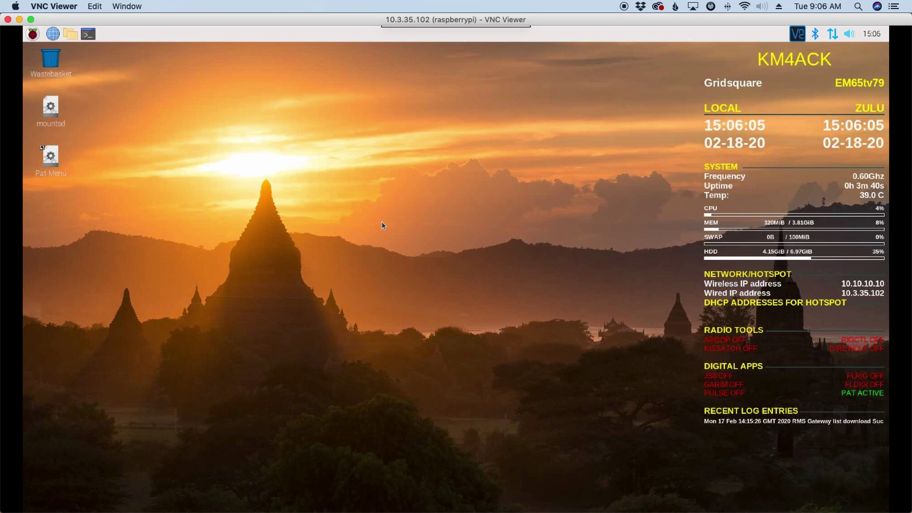
- Open an LXTerminal on the Pi, shift it right, and change into the bin folder
left_click(89, 36)
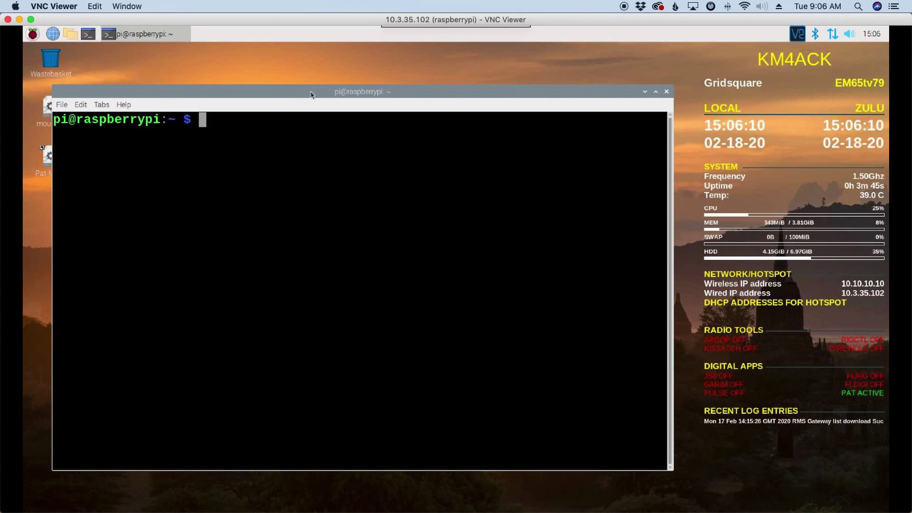
left_click_drag(311, 94, 367, 100)
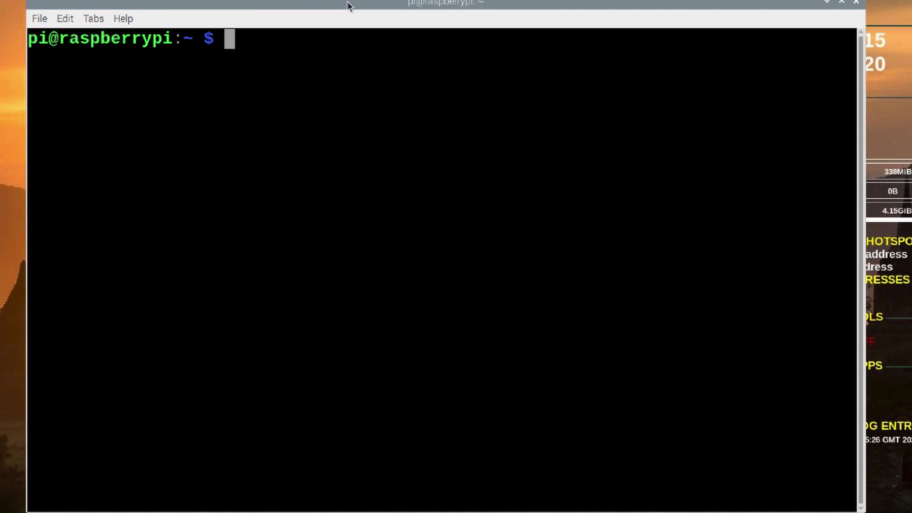
type("cd bin")
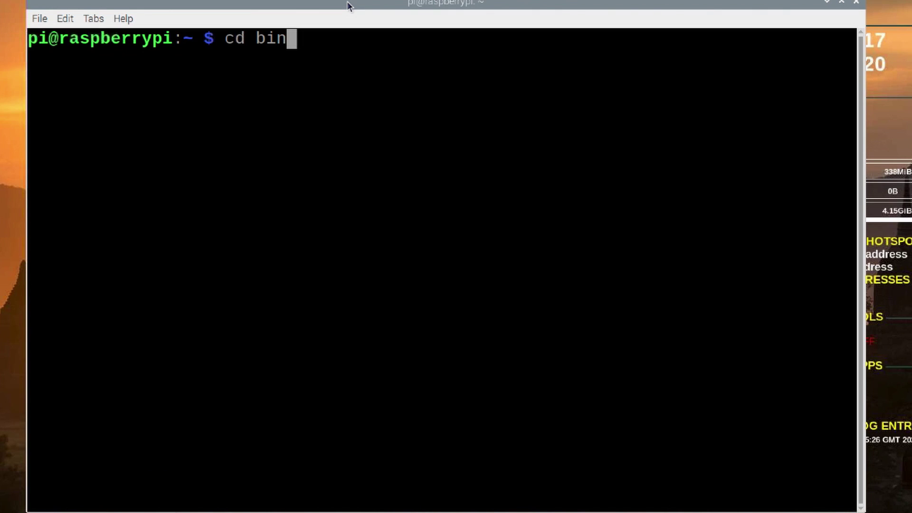
key("Return")
- List the bin folder's files and highlight the add-wifi script
type("ls")
key("Return")
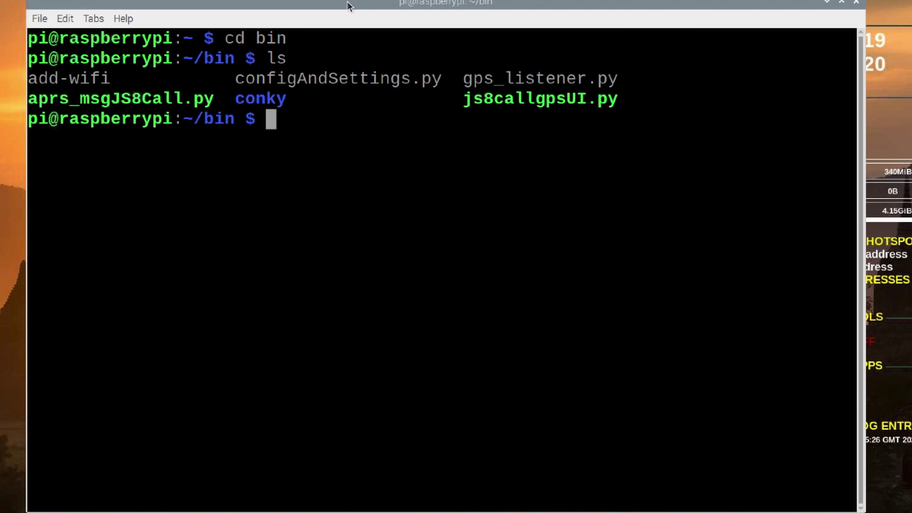
left_click_drag(113, 78, 44, 77)
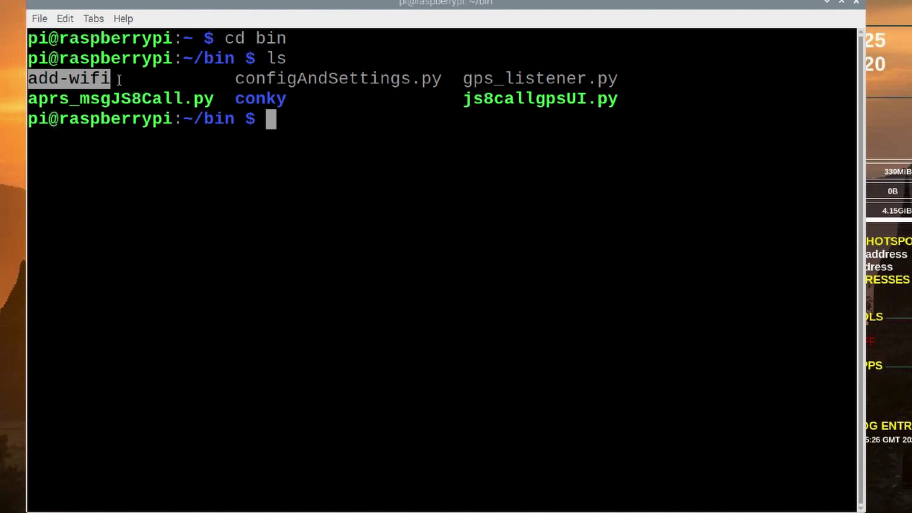
left_click(297, 128)
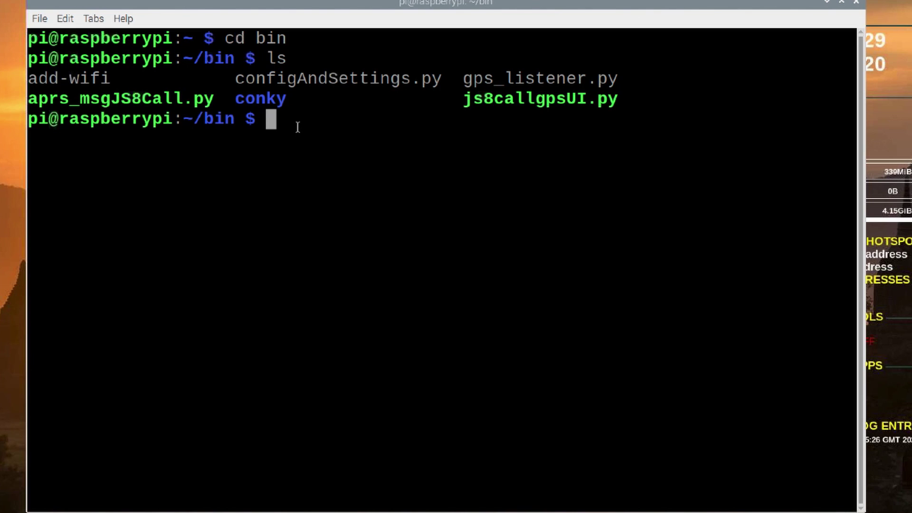
- Make add-wifi executable with 'chmod +x add-wifi' and confirm it shows green in the listing
type("chmo")
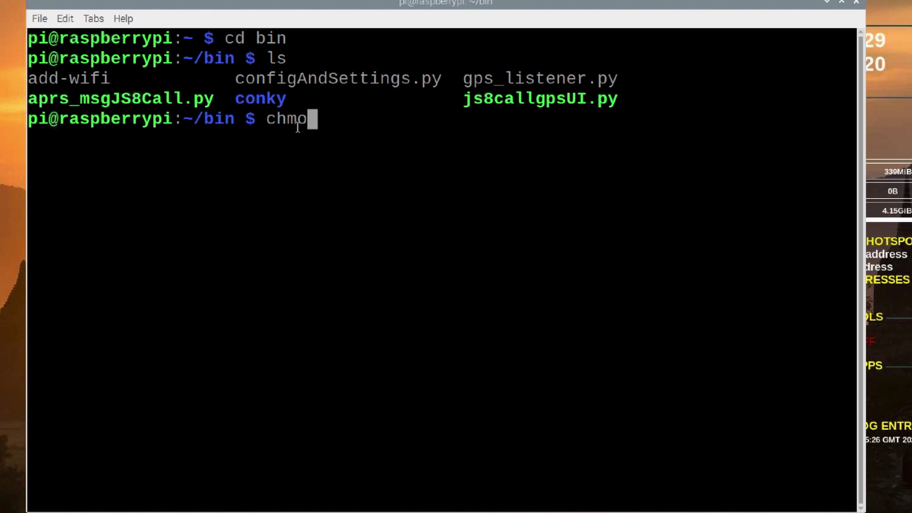
type("d +x ")
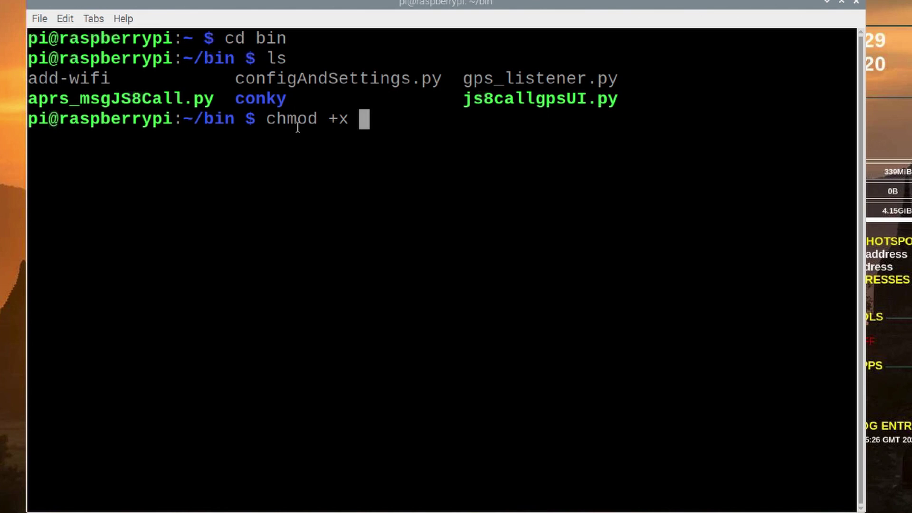
type("add-")
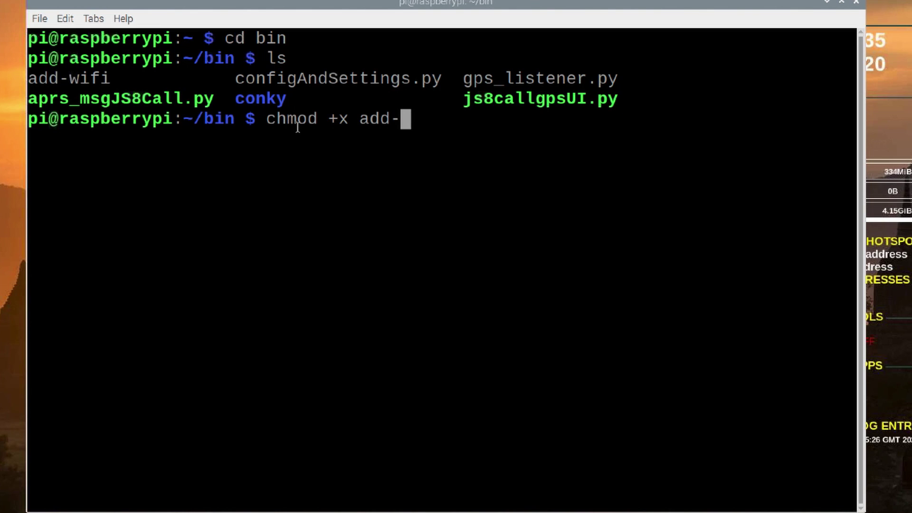
type("wfi")
key("BackSpace")
key("BackSpace")
type("ifi")
key("Return")
type("ls")
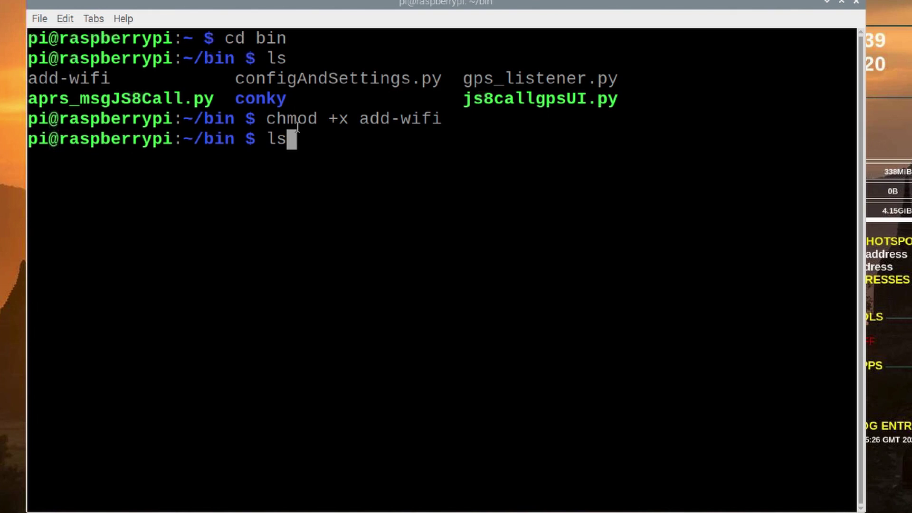
key("Return")
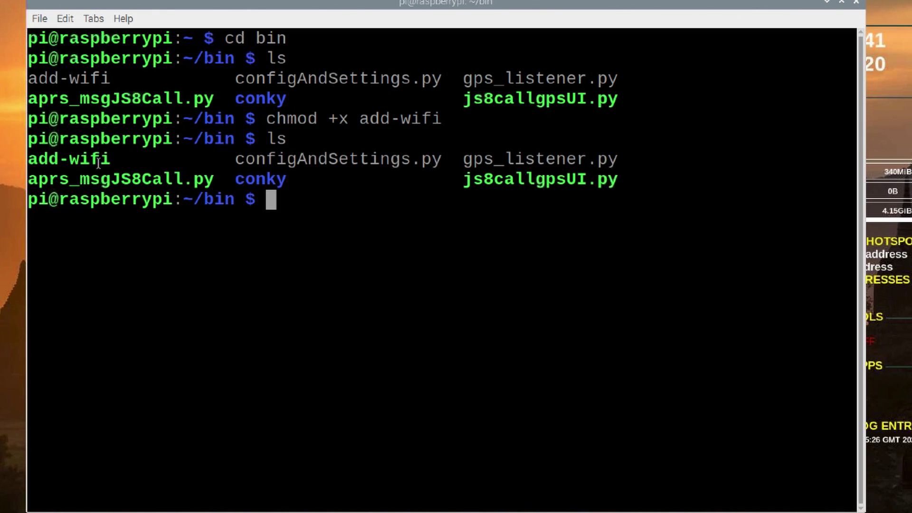
left_click_drag(112, 159, 18, 159)
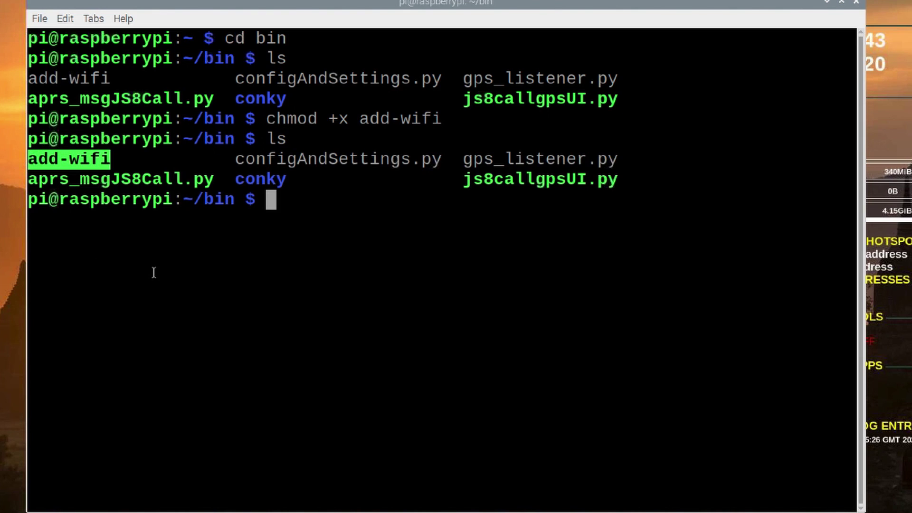
left_click(225, 243)
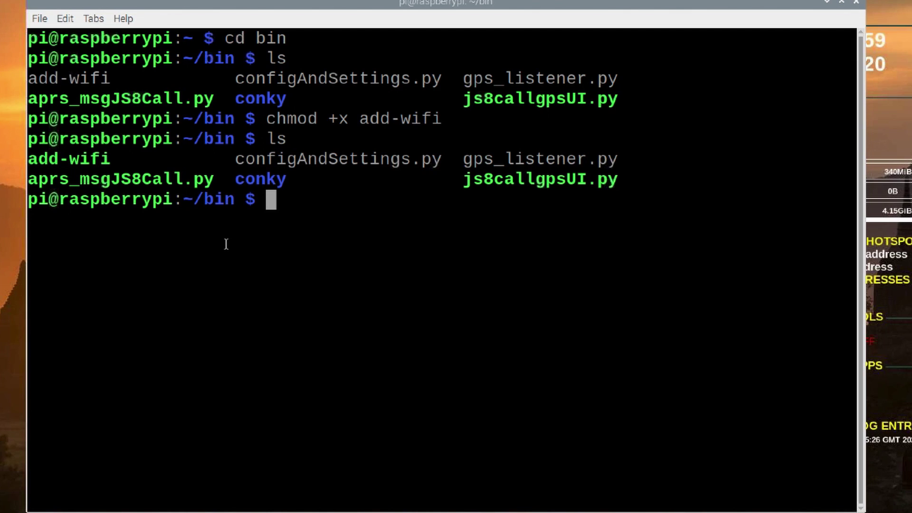
- Return home with cd, clear the screen, and highlight pwd's /home/pi output
type("cd")
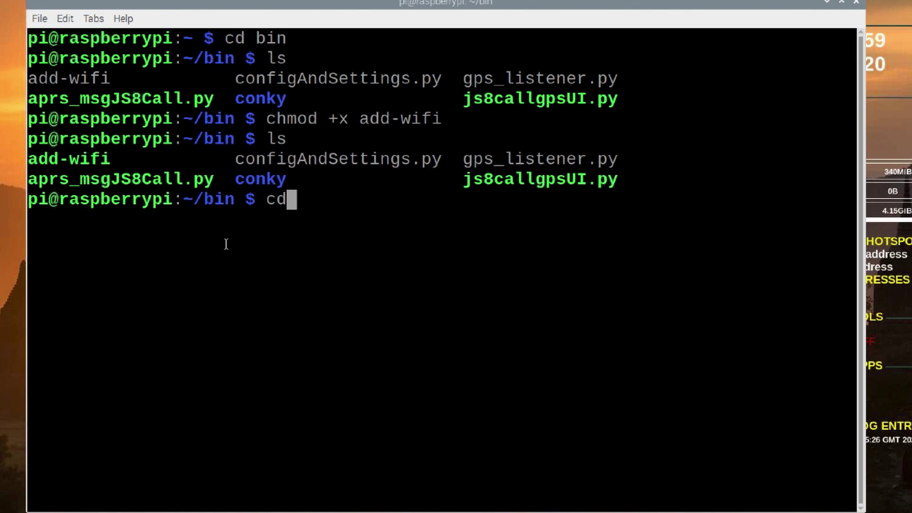
key("Return")
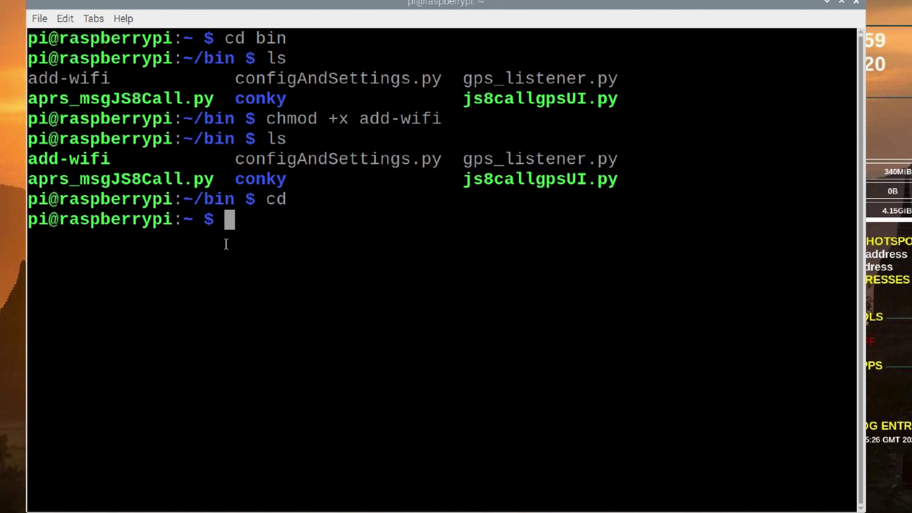
type("clear")
key("Return")
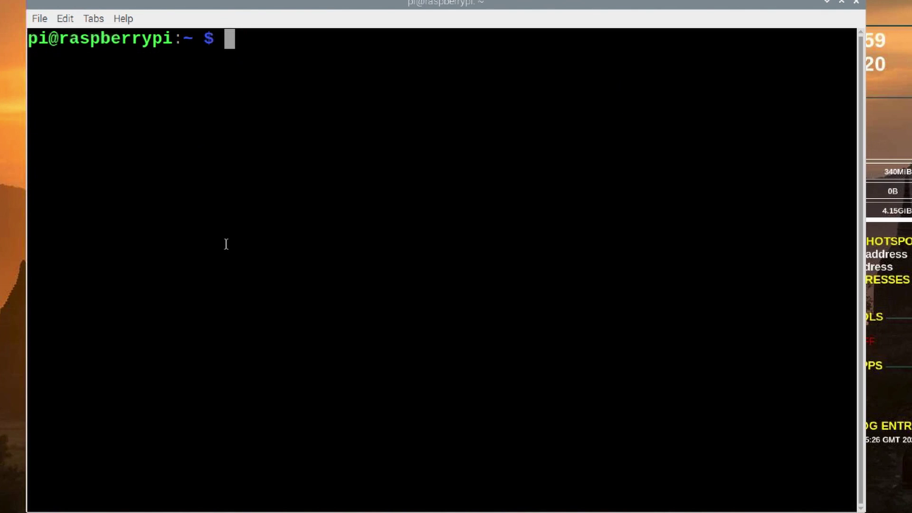
type("pwd")
key("Return")
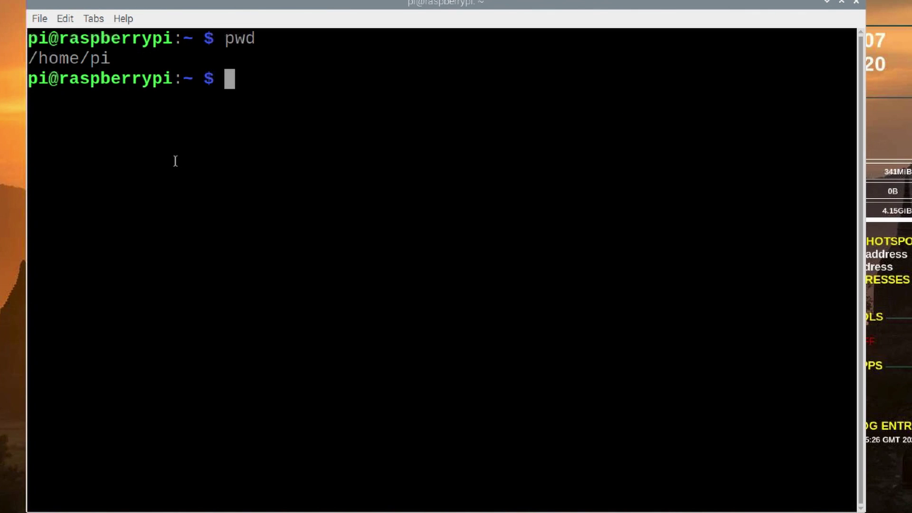
left_click_drag(113, 60, 20, 59)
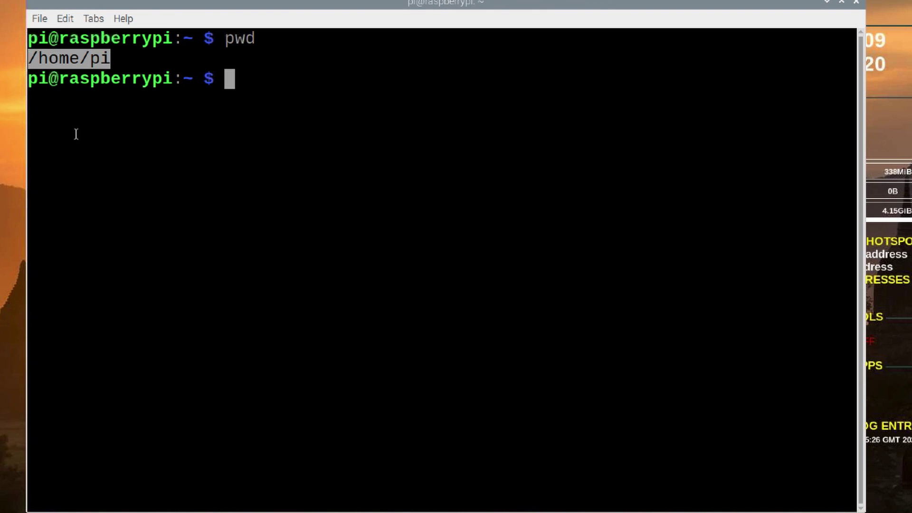
left_click(255, 200)
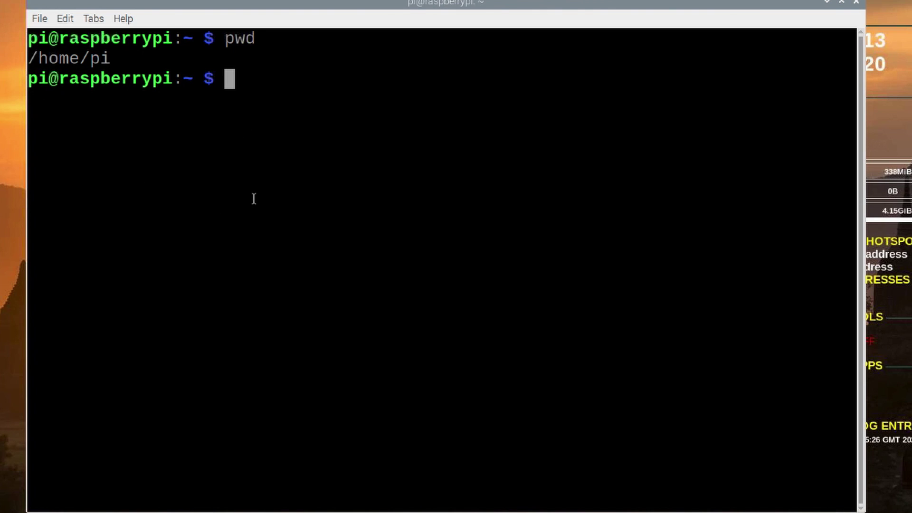
- Run add-wifi, spot KM4ACK-toMESH in the scan list, and type that name at the prompt
type("add-")
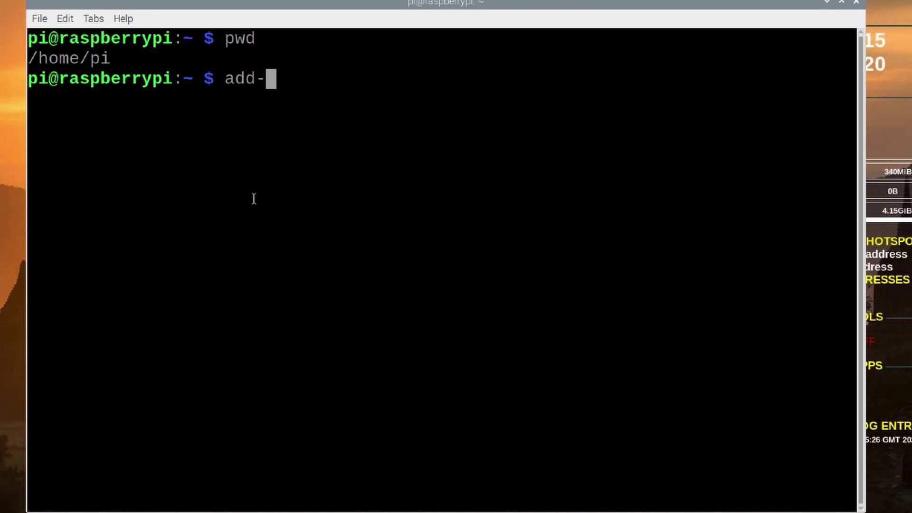
type("wifi")
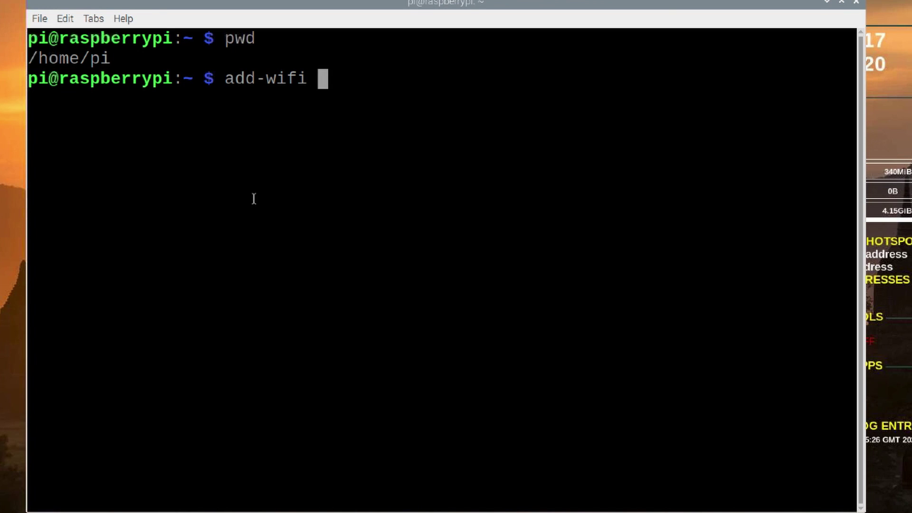
key("Return")
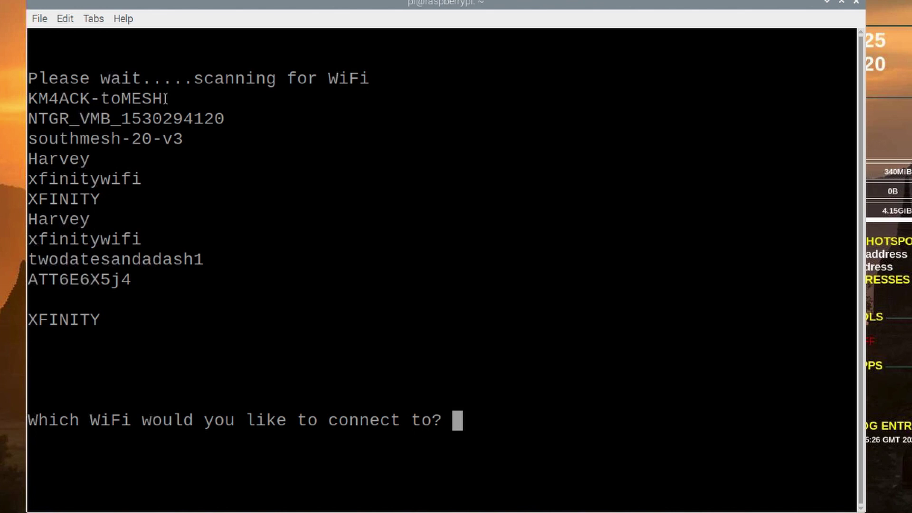
left_click_drag(166, 98, 27, 98)
left_click(181, 101)
type("KM")
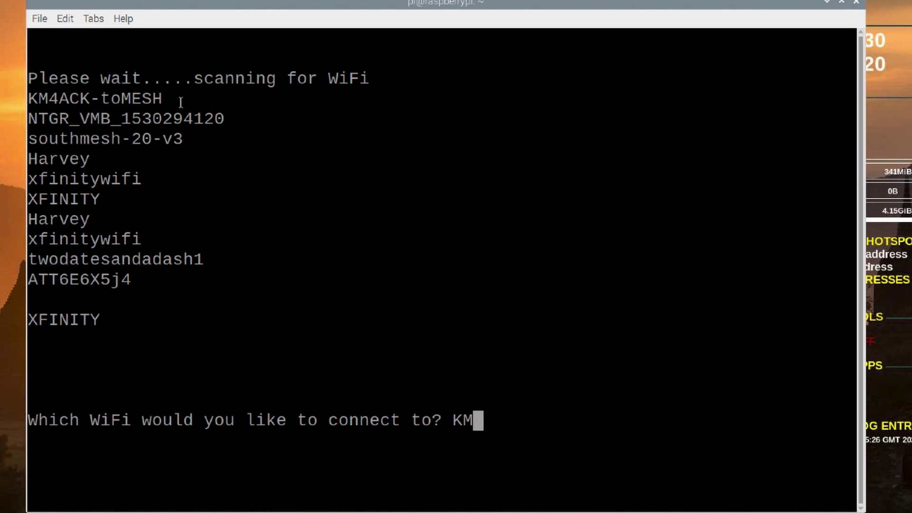
type("4ACK")
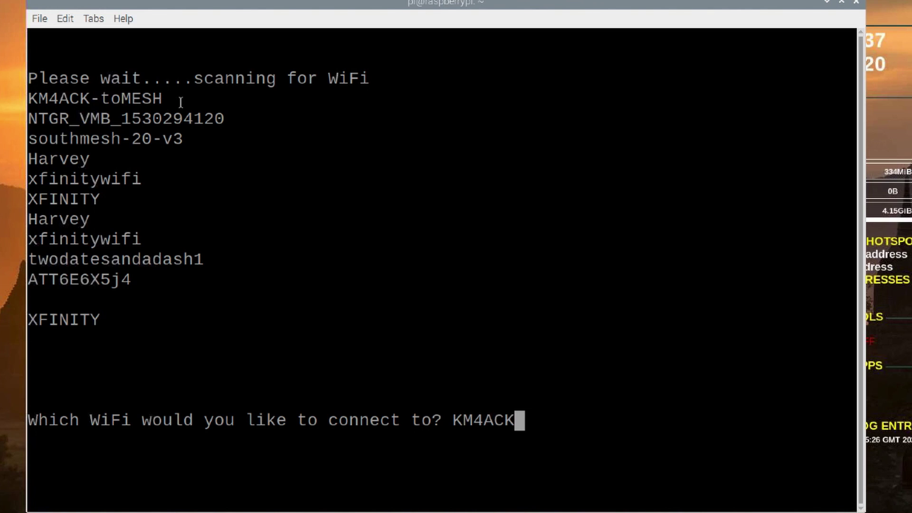
type("-toME")
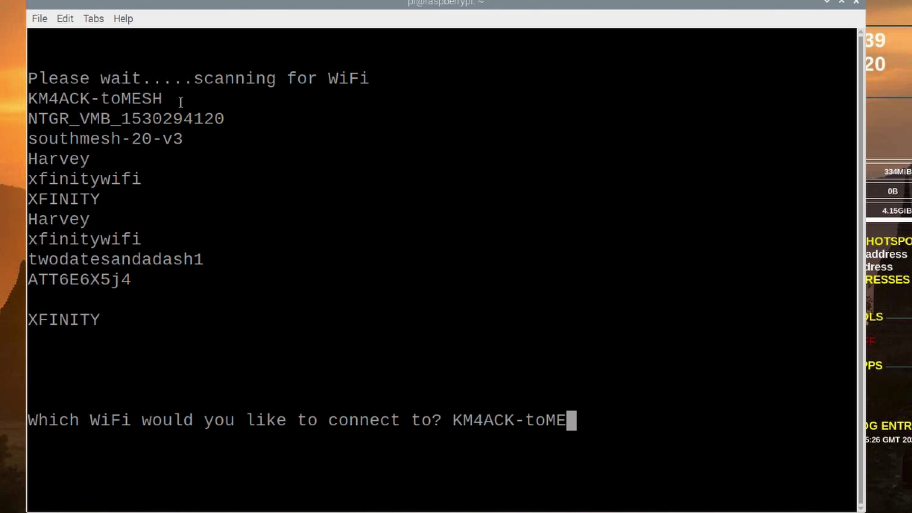
type("SH")
- Submit KM4ACK-toMESH, enter the Wi-Fi password, answer y, and note the hotspot shutting down
key("Return")
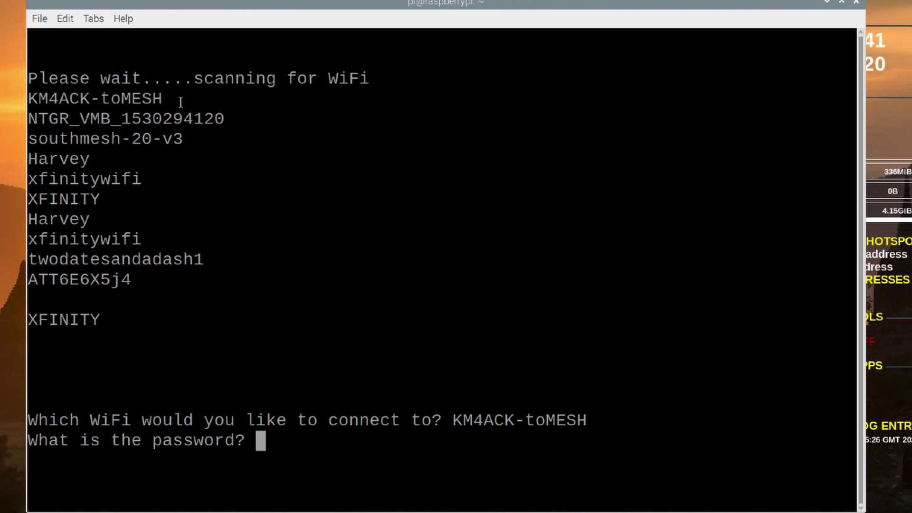
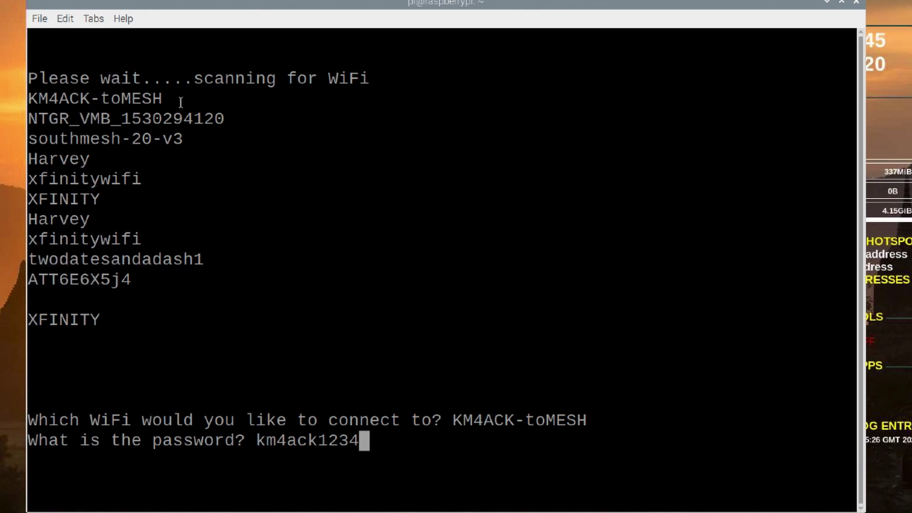
key("Return")
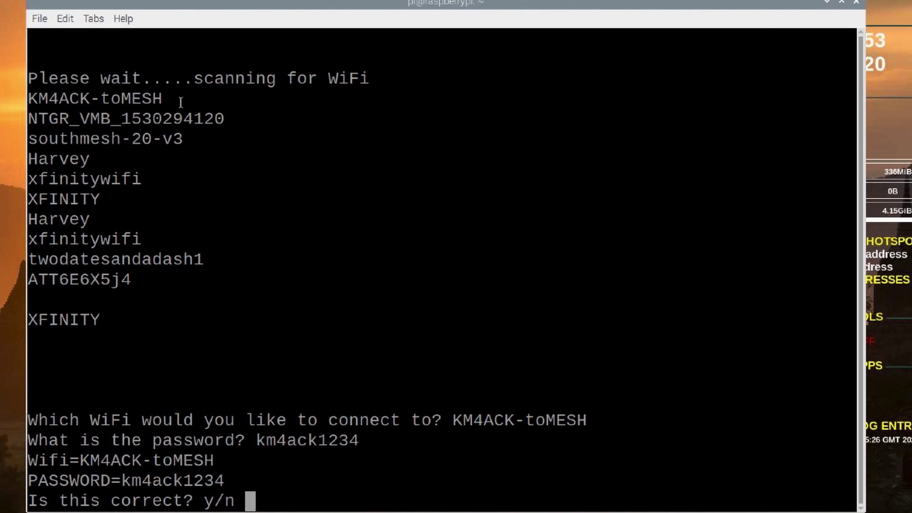
key("Return")
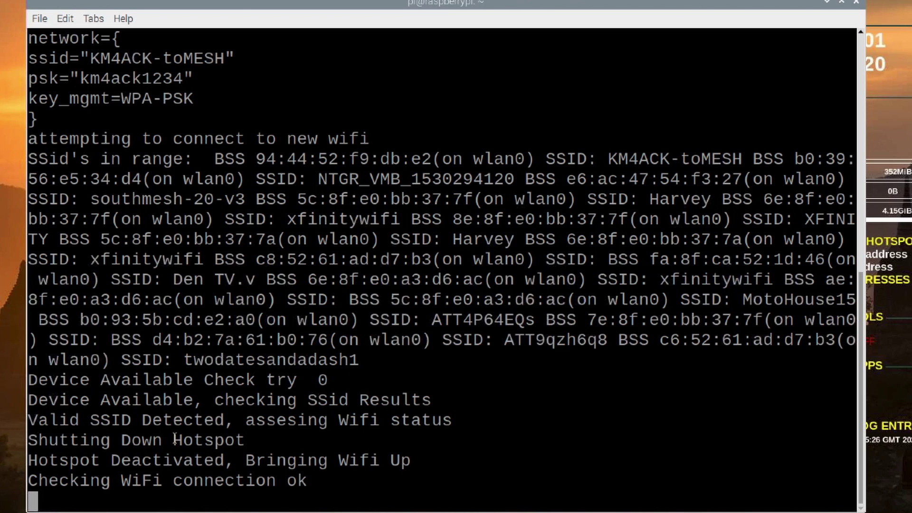
left_click_drag(247, 442, 25, 437)
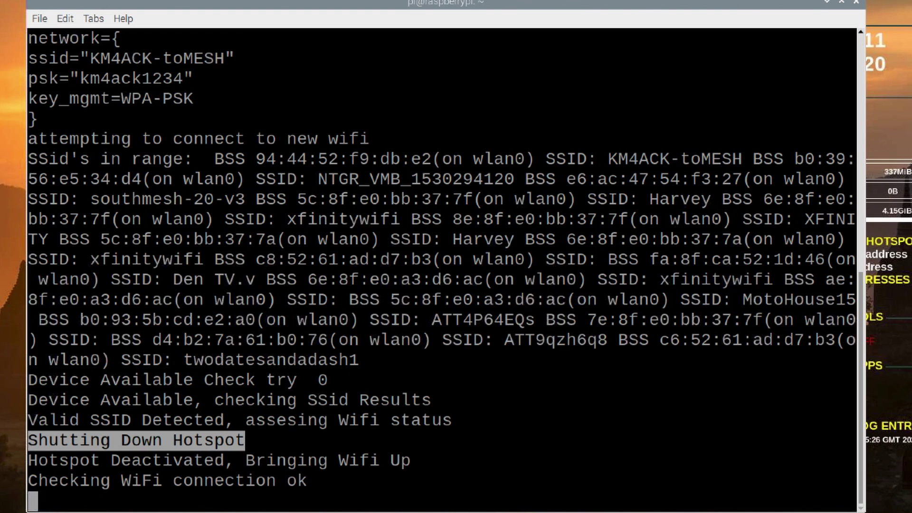
mouse_move(797, 36)
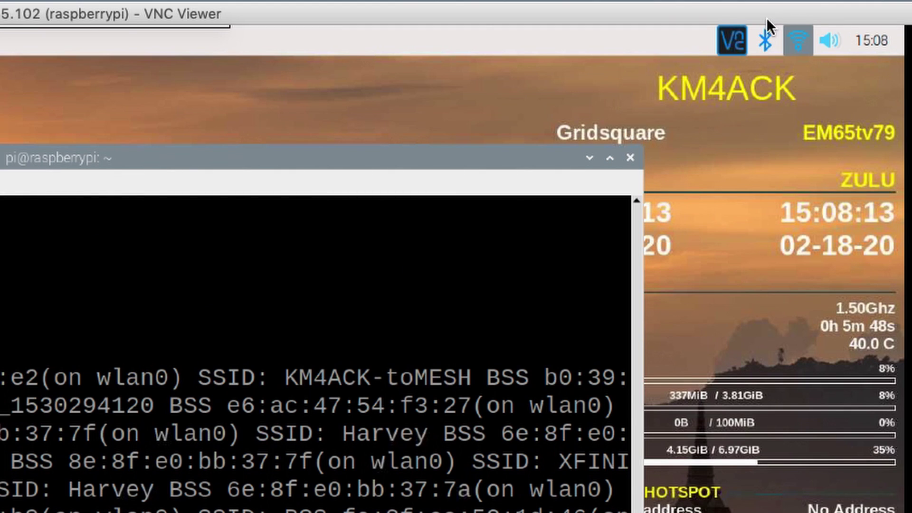
left_click(798, 42)
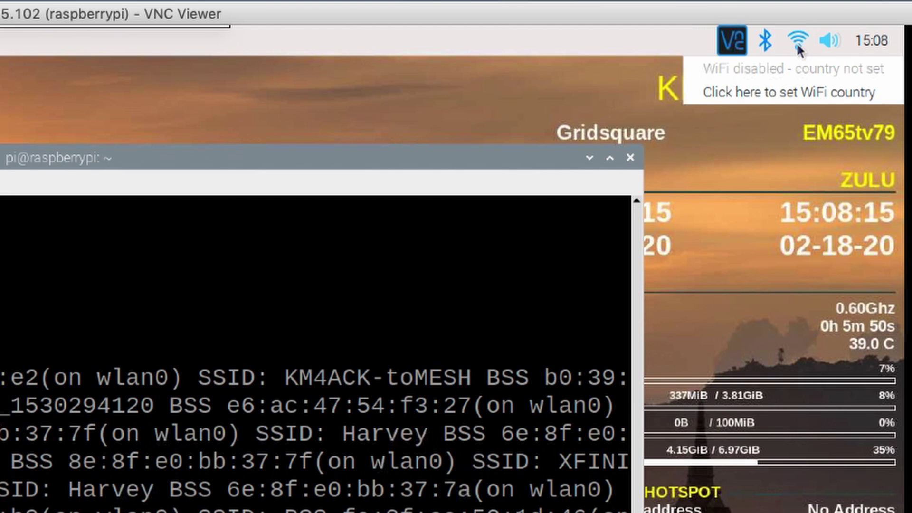